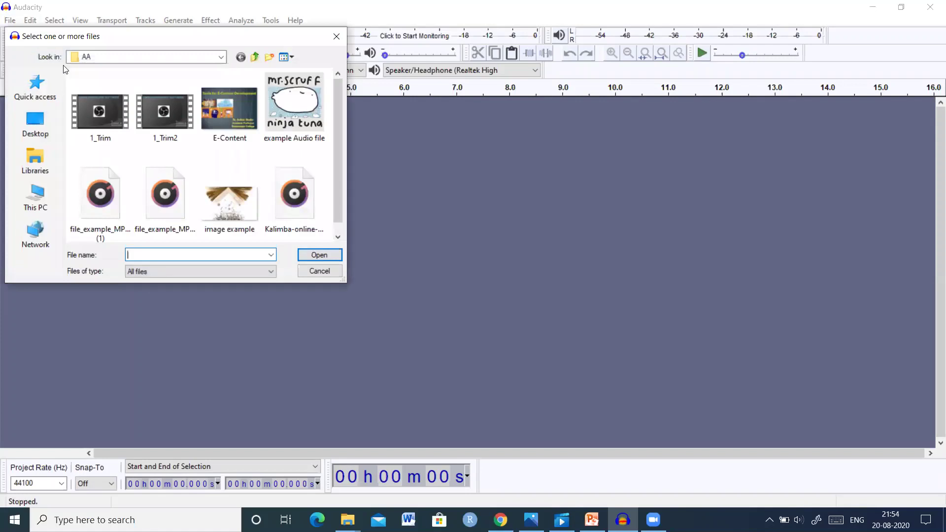
# Import the audio file file_example_MP3_1MG (1) from the AA folder on the Desktop
pyautogui.click(48, 122)
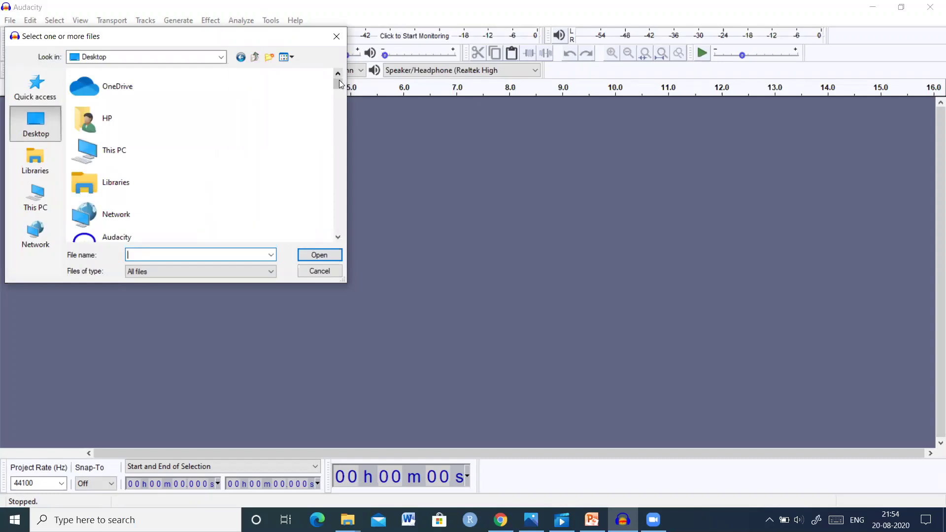
pyautogui.moveTo(338, 83); pyautogui.dragTo(336, 129)
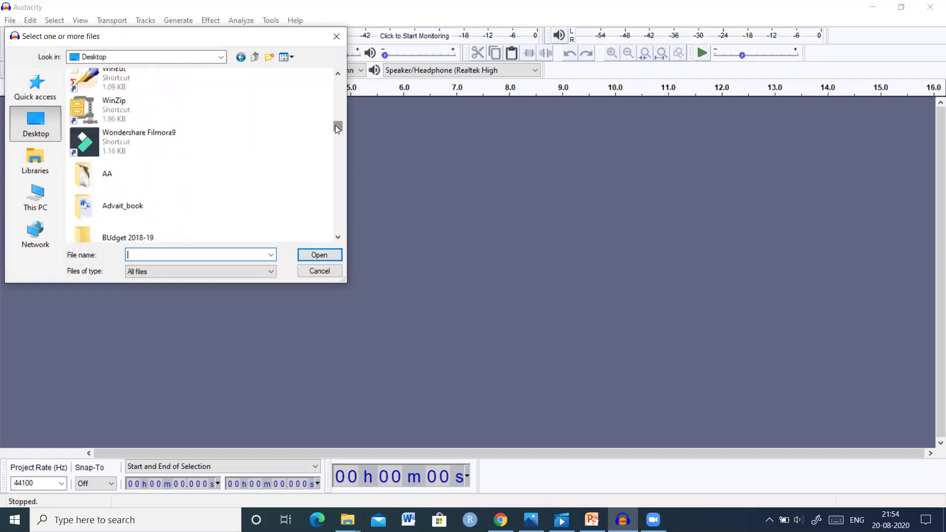
pyautogui.doubleClick(95, 176)
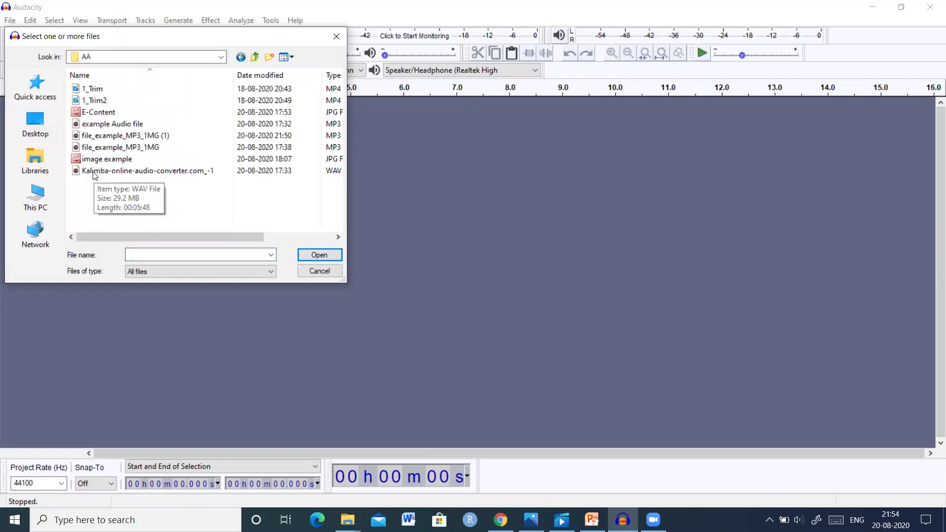
pyautogui.click(120, 137)
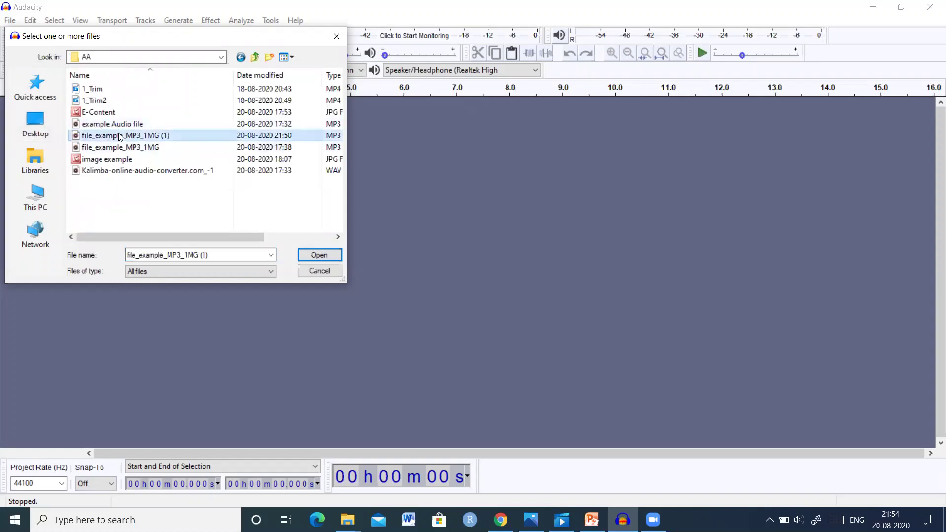
pyautogui.click(328, 256)
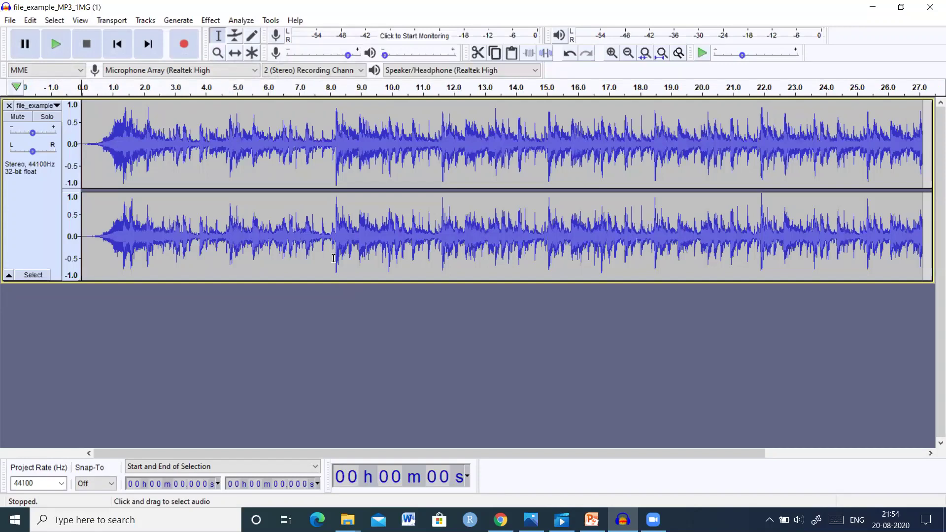
# Play the imported track while raising the playback volume to maximum and lowering it to a low level, and stop playback
pyautogui.click(55, 45)
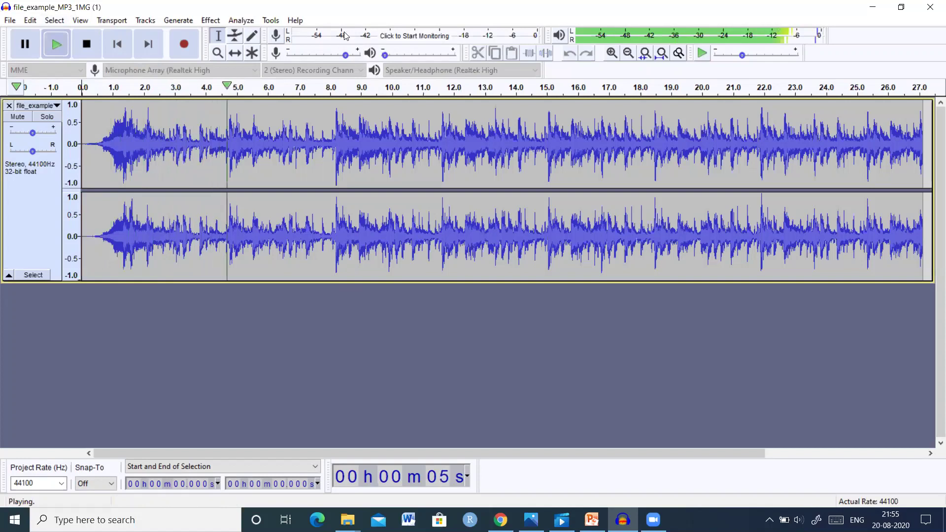
pyautogui.moveTo(385, 55)
pyautogui.moveTo(385, 55); pyautogui.dragTo(453, 54)
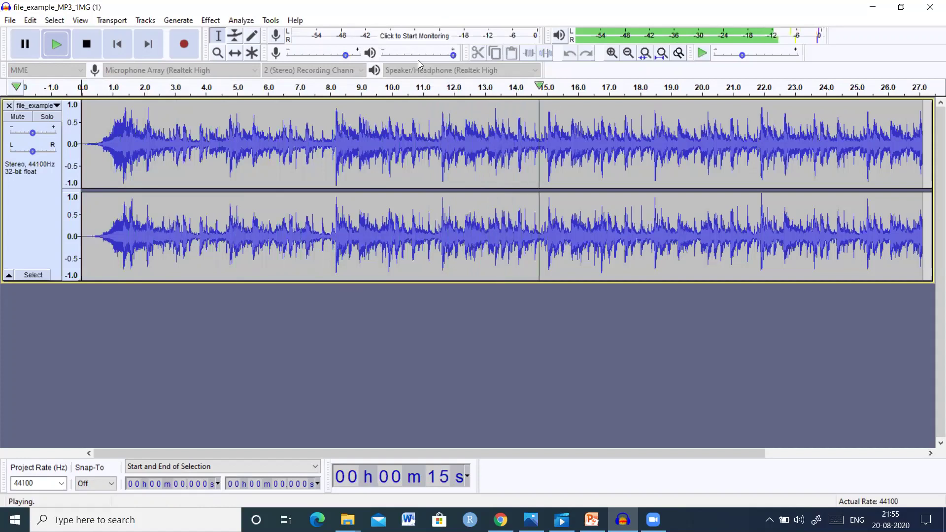
pyautogui.moveTo(453, 54); pyautogui.dragTo(395, 55)
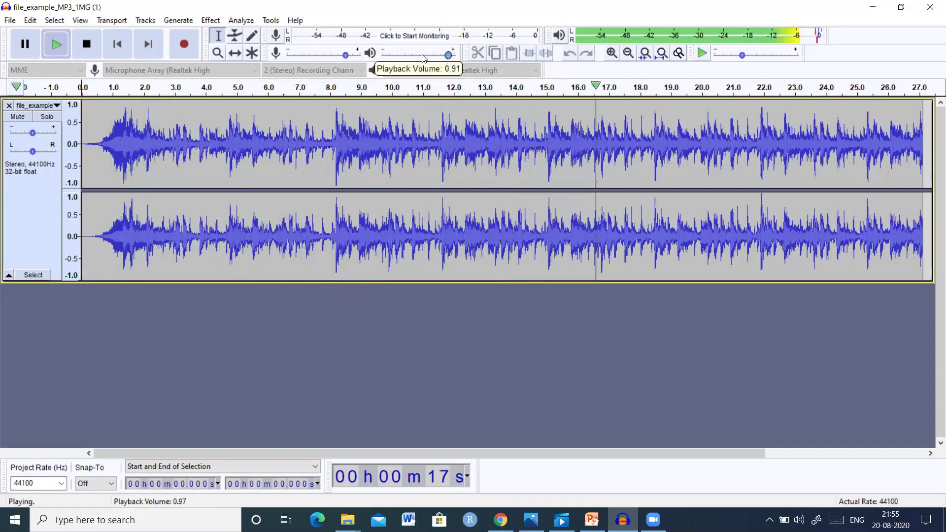
pyautogui.click(86, 50)
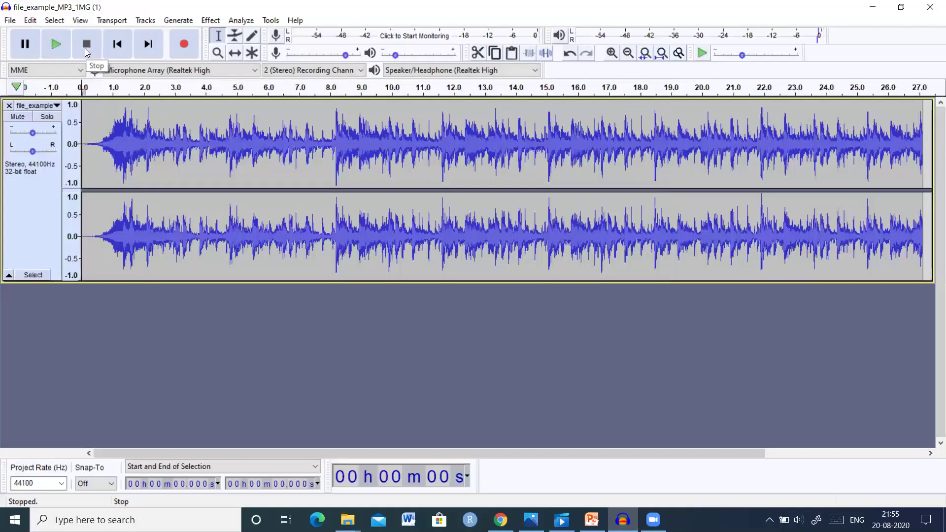
# Jump the cursor to the track's end, back to its start, and to the end again
pyautogui.click(150, 56)
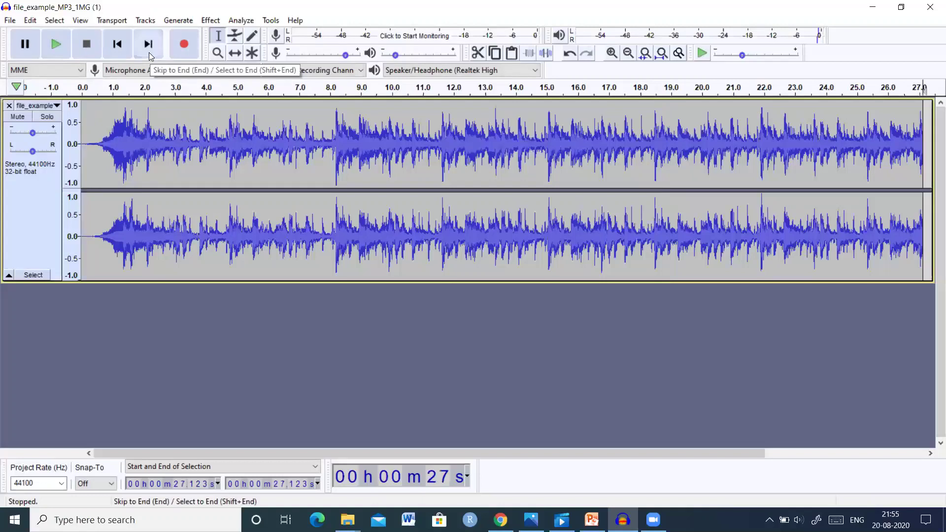
pyautogui.click(126, 47)
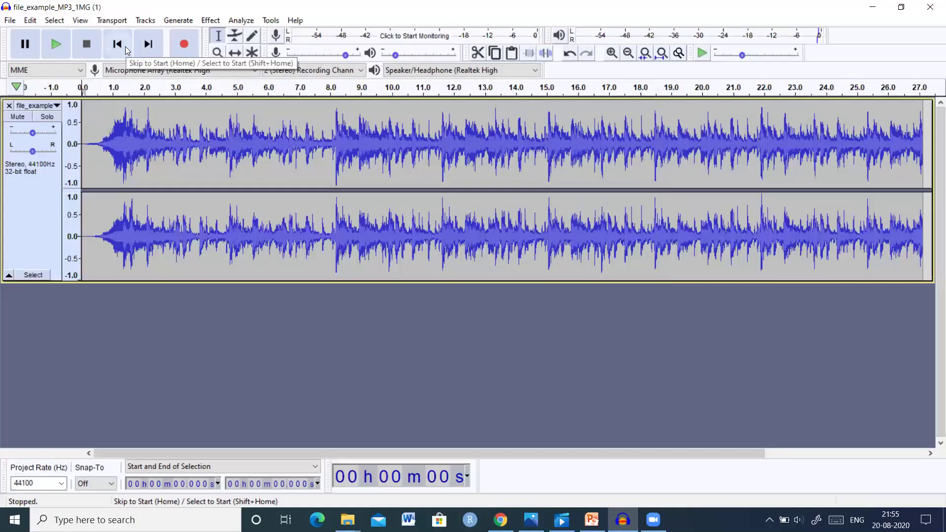
pyautogui.click(147, 46)
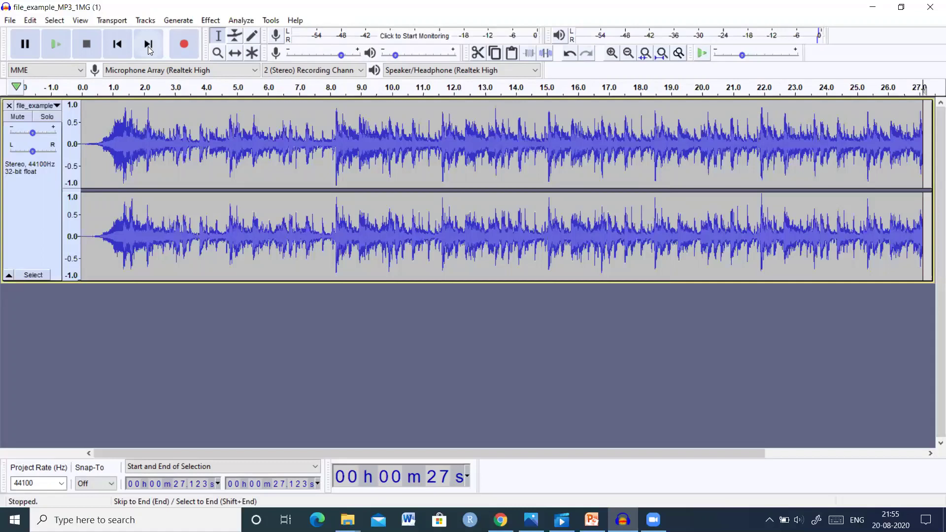
pyautogui.hotkey('ctrl', 'a')
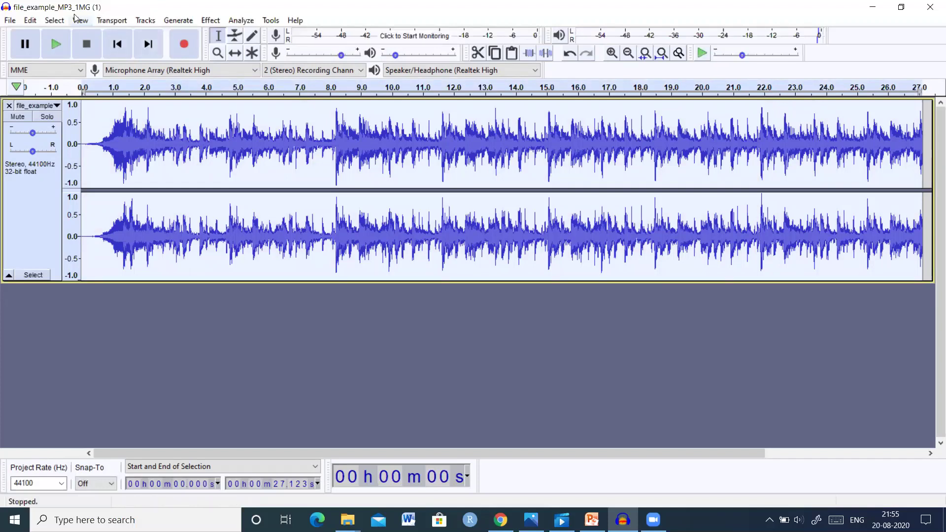
pyautogui.click(30, 20)
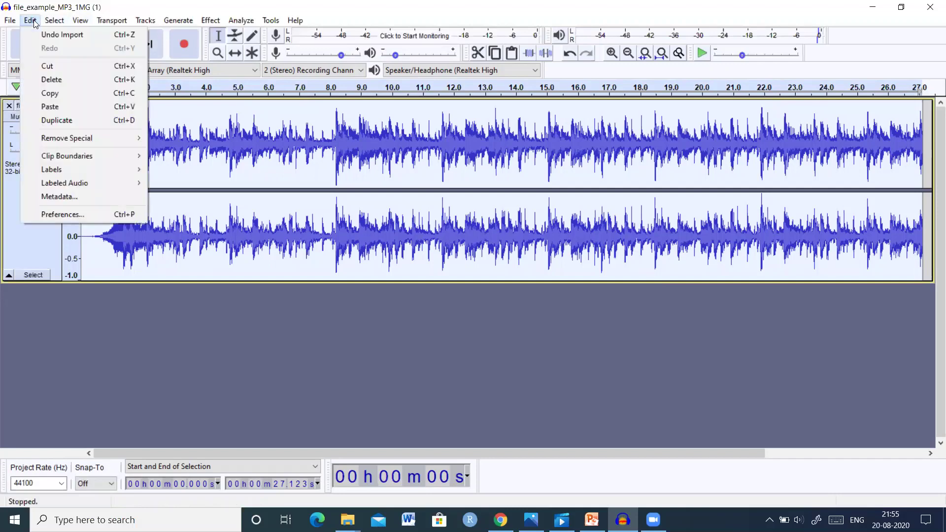
pyautogui.click(294, 174)
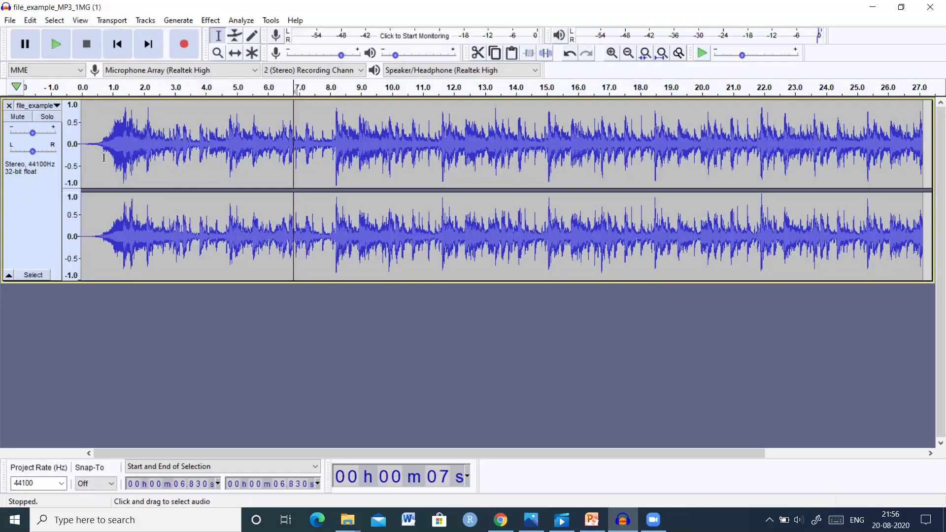
# Select the section of the track from about 11.7 to 16.2 seconds and cut it out
pyautogui.doubleClick(217, 178)
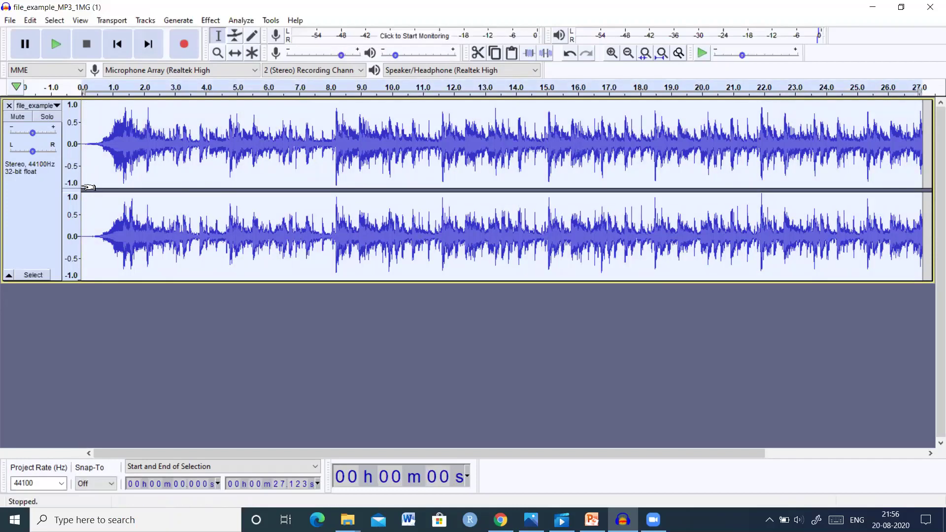
pyautogui.moveTo(94, 187); pyautogui.dragTo(451, 212)
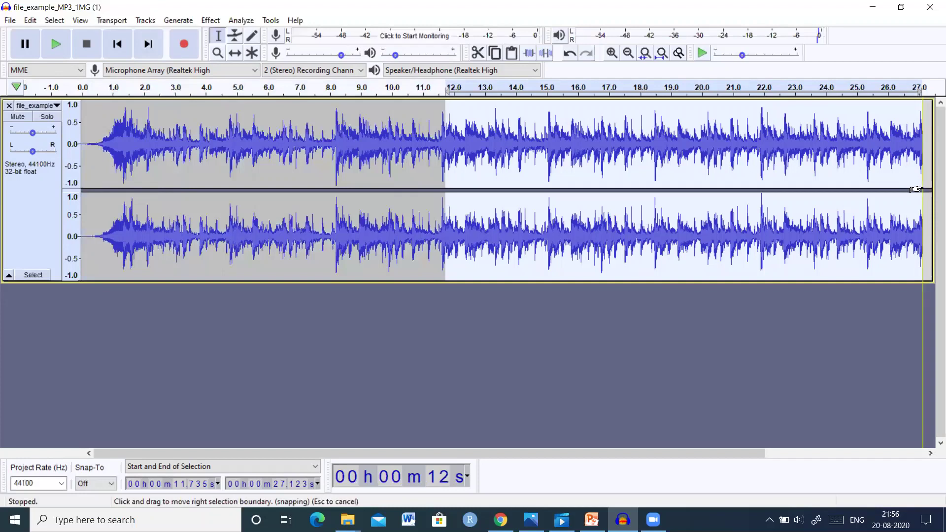
pyautogui.moveTo(921, 189); pyautogui.dragTo(578, 220)
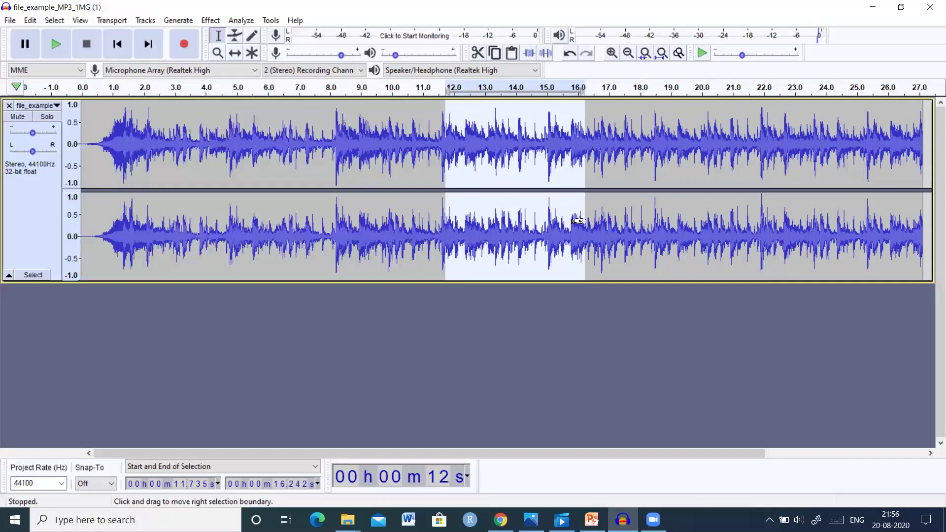
pyautogui.click(31, 22)
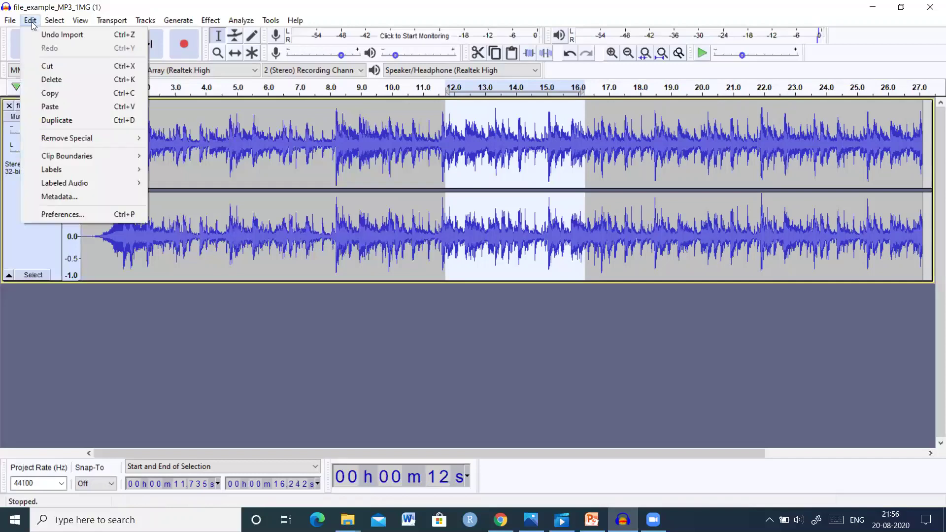
pyautogui.click(47, 66)
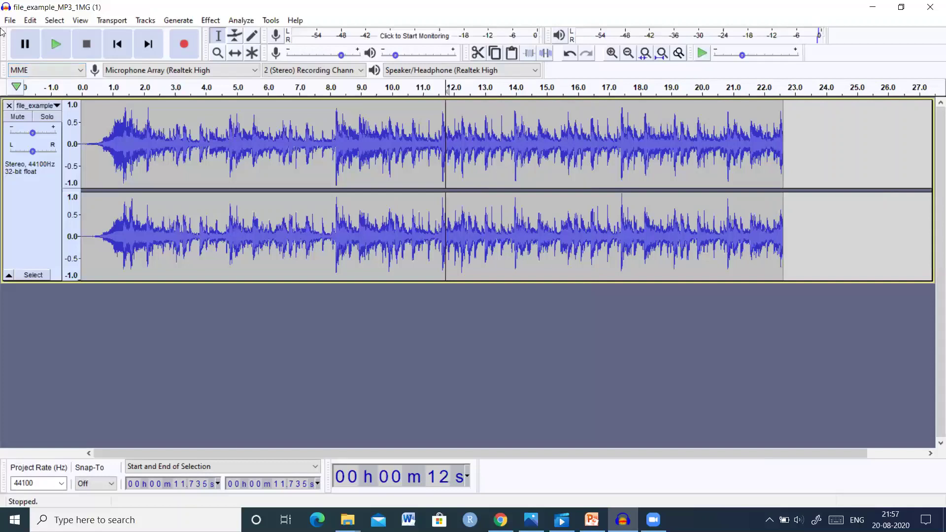
# Play the edited track from the cut point, replay it from about the 3-second mark, and stop playback
pyautogui.click(57, 43)
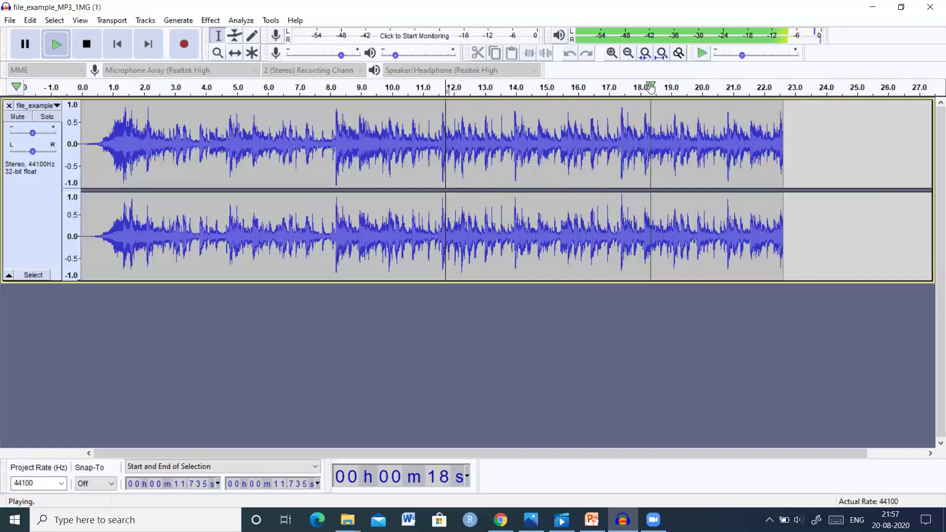
pyautogui.moveTo(650, 87); pyautogui.dragTo(178, 98)
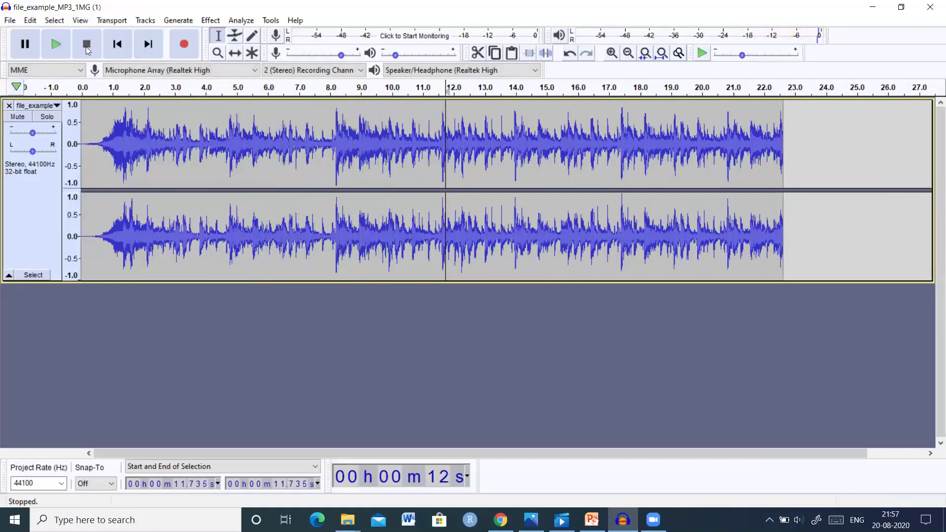
# Record about 26 seconds of microphone audio onto the end of the existing track
pyautogui.click(185, 45)
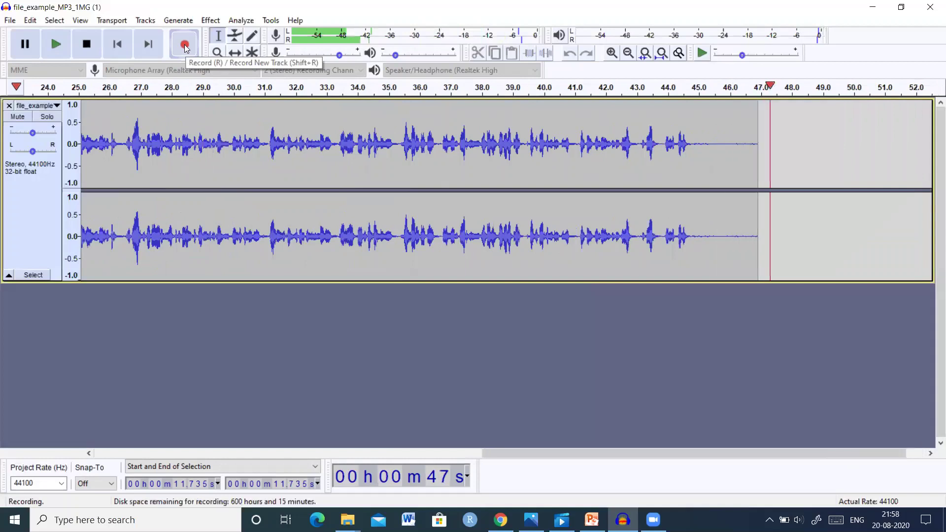
pyautogui.click(89, 46)
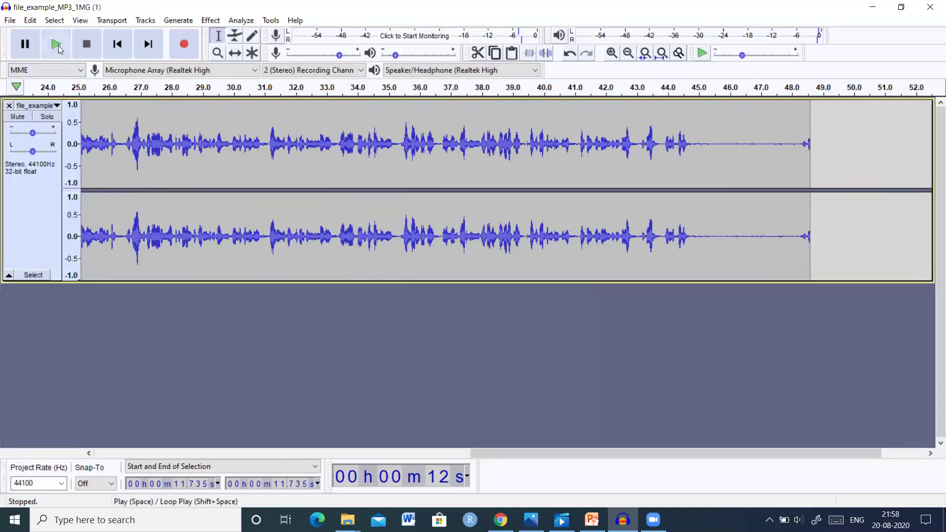
# Return to the start of the track, play the music portion almost up to the recorded part, and stop playback
pyautogui.click(123, 49)
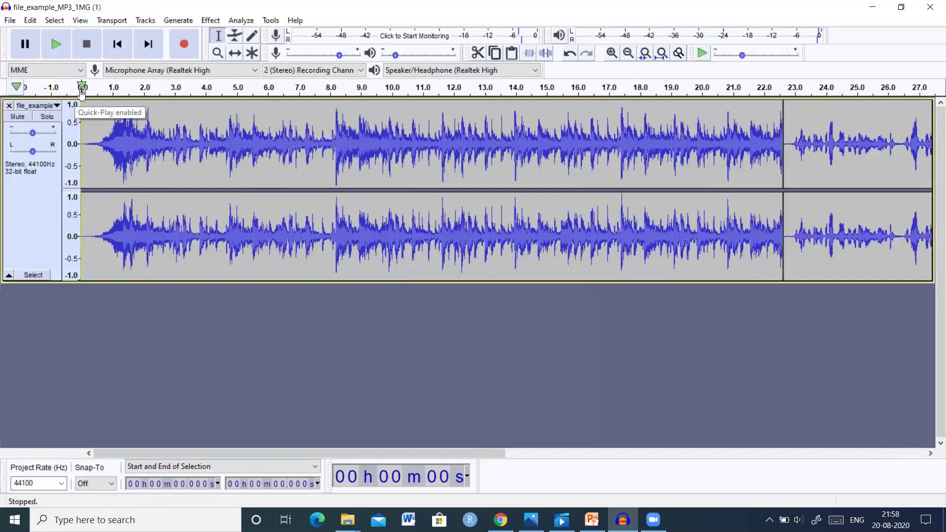
pyautogui.moveTo(83, 87); pyautogui.dragTo(376, 88)
pyautogui.moveTo(502, 135); pyautogui.dragTo(784, 157)
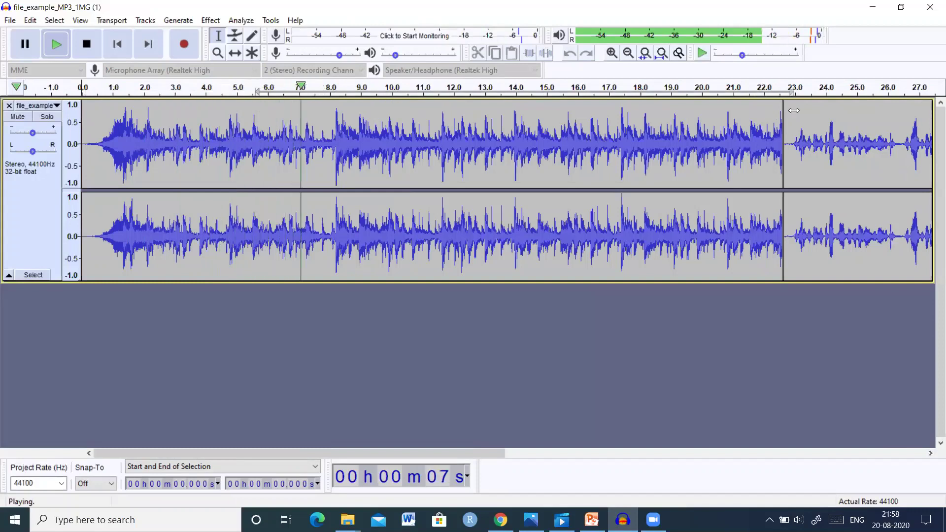
pyautogui.click(254, 89)
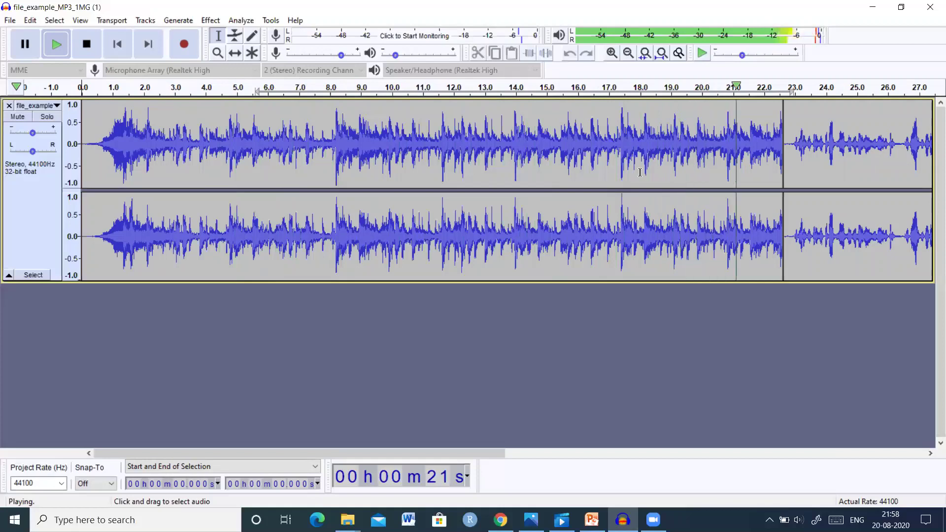
pyautogui.press('space')
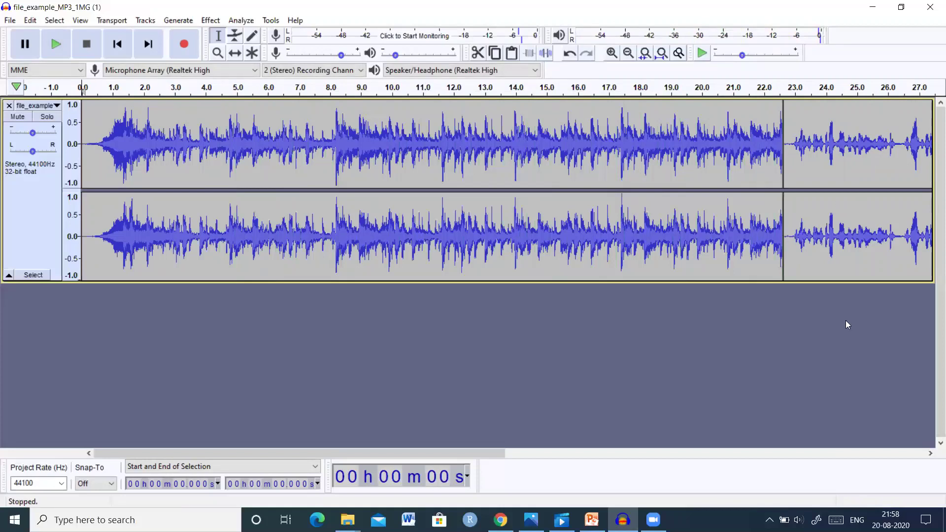
# Play the voice recording from about 23.2 seconds on the timeline
pyautogui.click(798, 144)
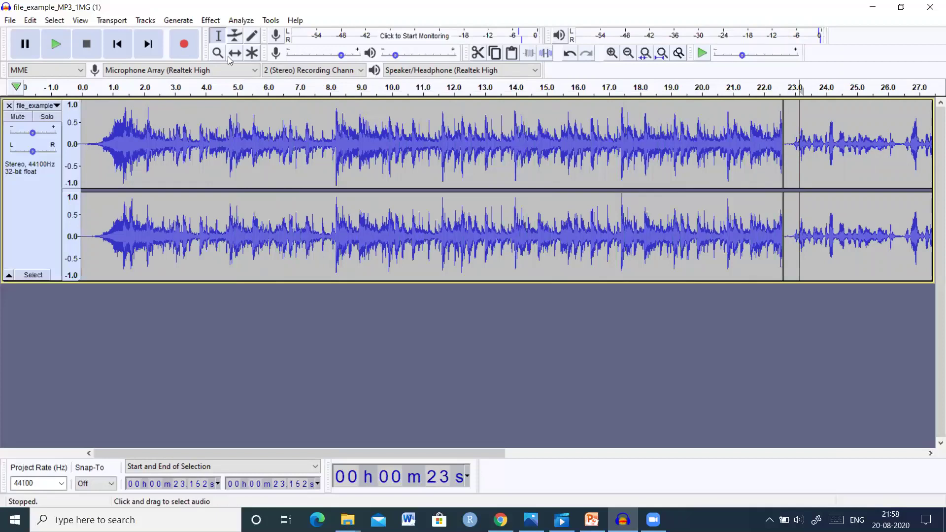
pyautogui.click(58, 42)
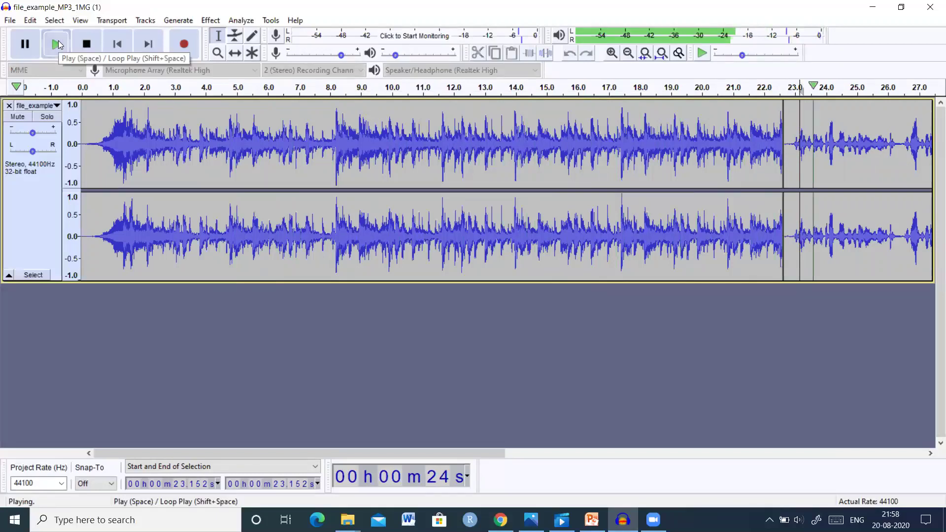